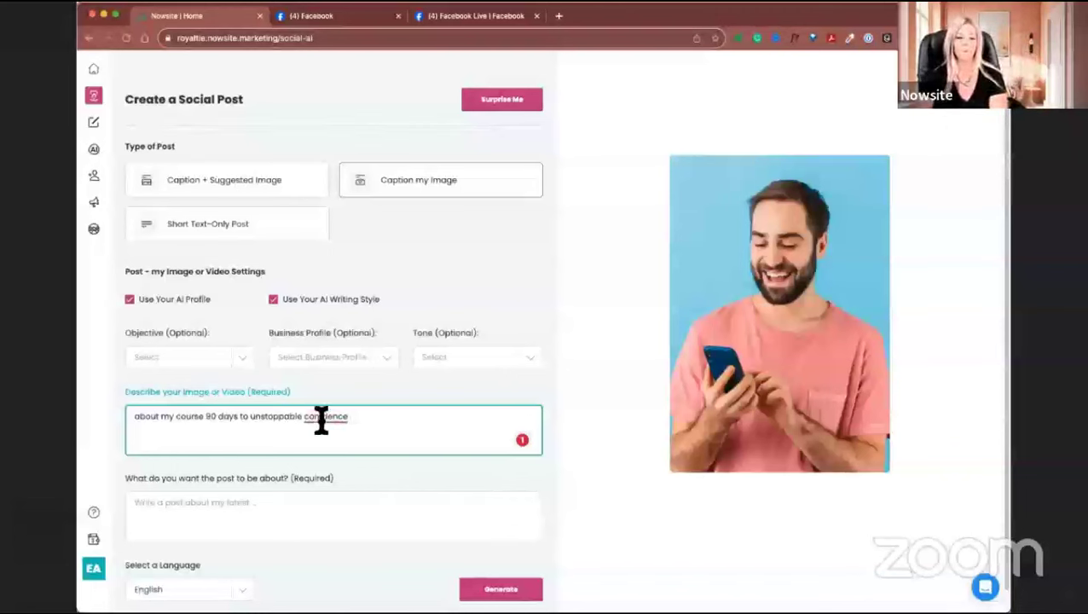
Accept Grammarly's correction of 'confdence' to 'confidence'.
{"action": "mouse_move", "coordinate": [322, 419]}
{"action": "left_click", "coordinate": [331, 452]}
{"action": "scroll", "coordinate": [200, 444], "scroll_direction": "down", "scroll_amount": 1}
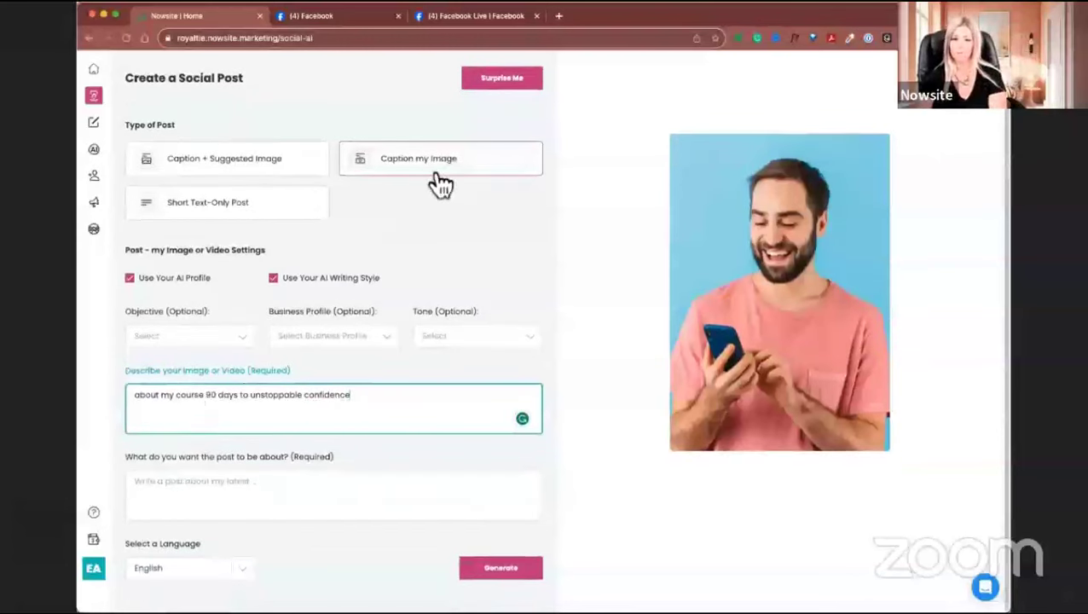
Paste the post topic: going live at 2pm ET/11am PT about '90 Days to Unstoppable Confidence'.
{"action": "left_click", "coordinate": [218, 502]}
{"action": "key", "text": "super+v"}
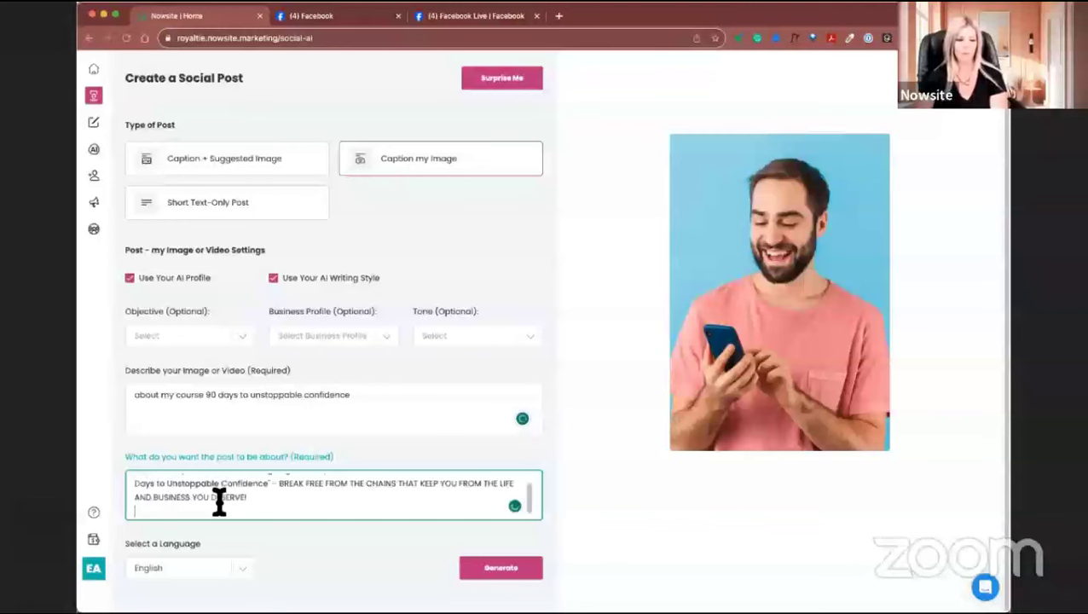
{"action": "scroll", "coordinate": [263, 498], "scroll_direction": "up", "scroll_amount": 1}
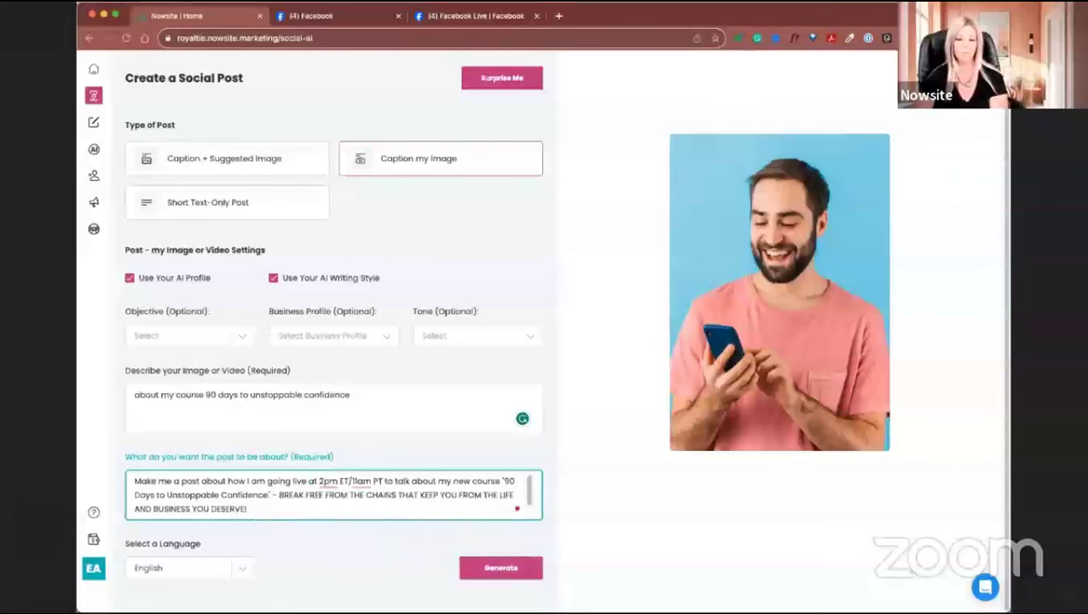
Generate a Facebook caption for the 2pm ET/11am PT live, then bring up its Regenerate options.
{"action": "left_click", "coordinate": [518, 571]}
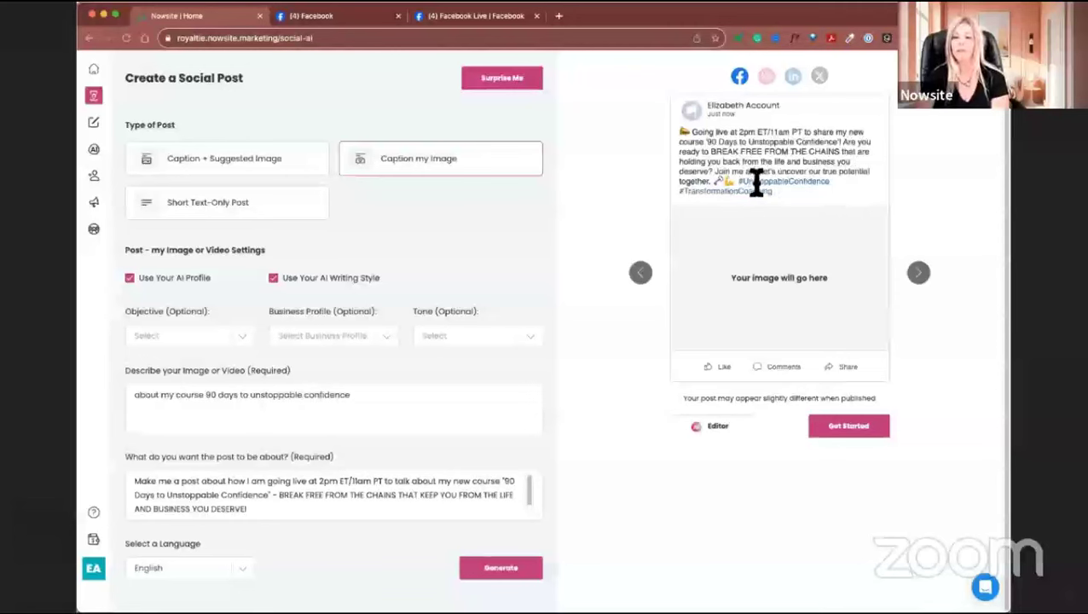
{"action": "left_click", "coordinate": [715, 440]}
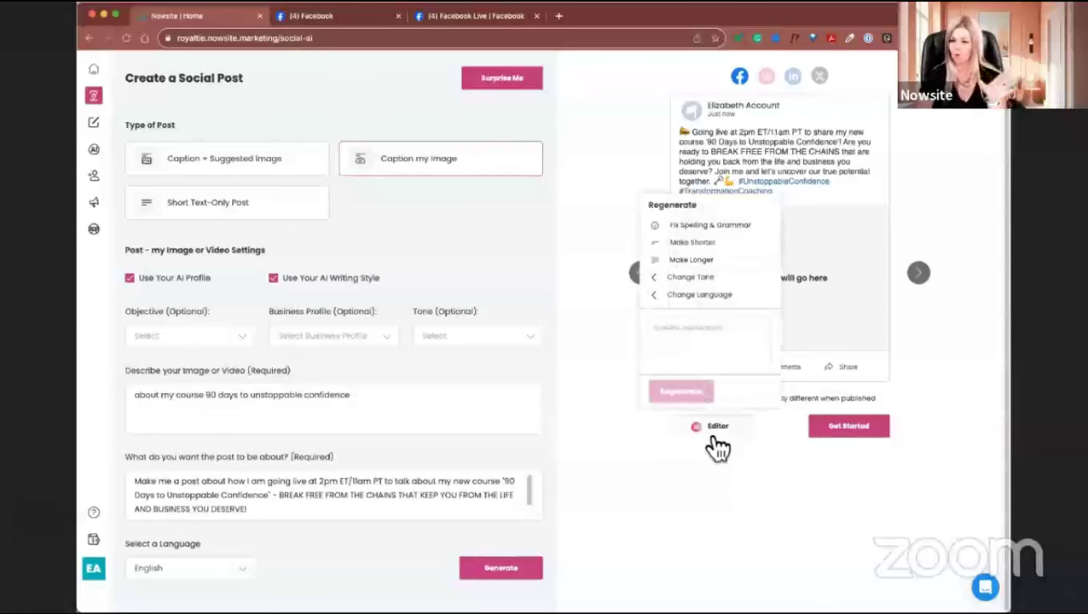
Regenerate the caption with Make Longer, then generate a fresh live-session announcement version.
{"action": "left_click", "coordinate": [691, 262]}
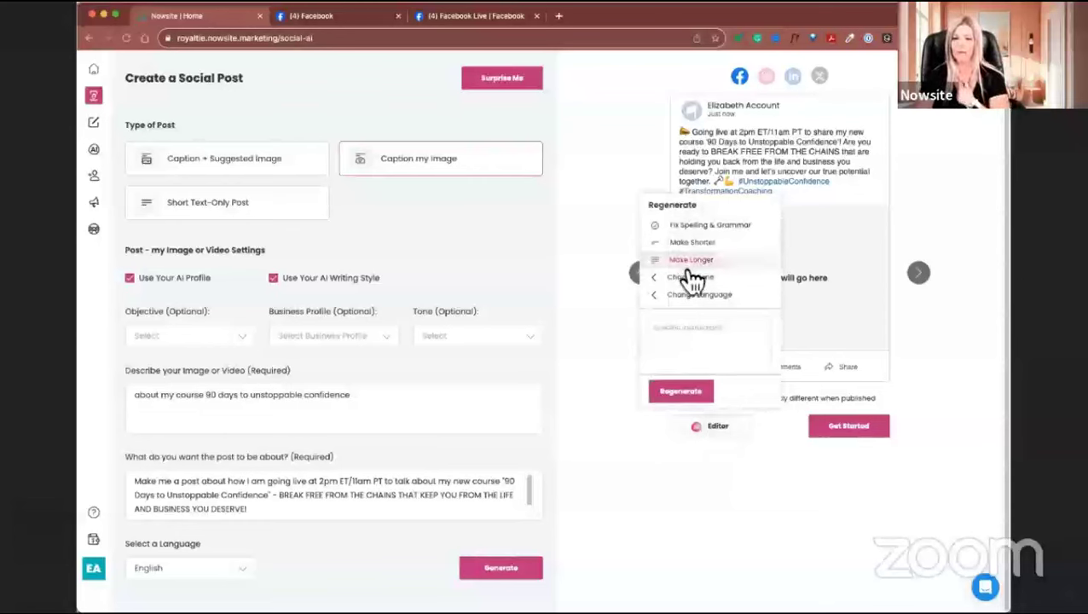
{"action": "left_click", "coordinate": [681, 394]}
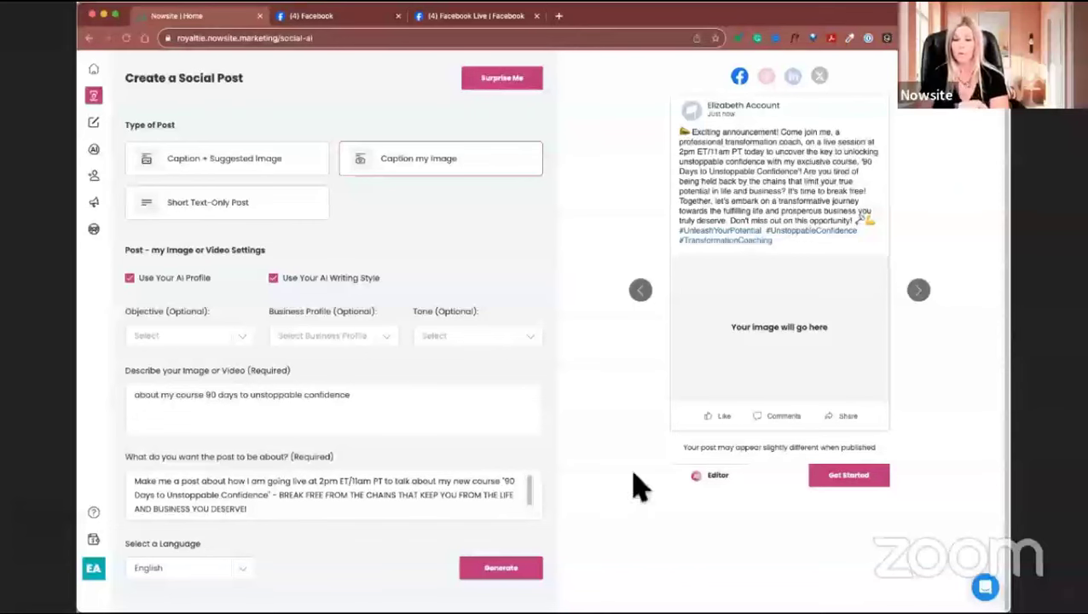
{"action": "left_click", "coordinate": [500, 571]}
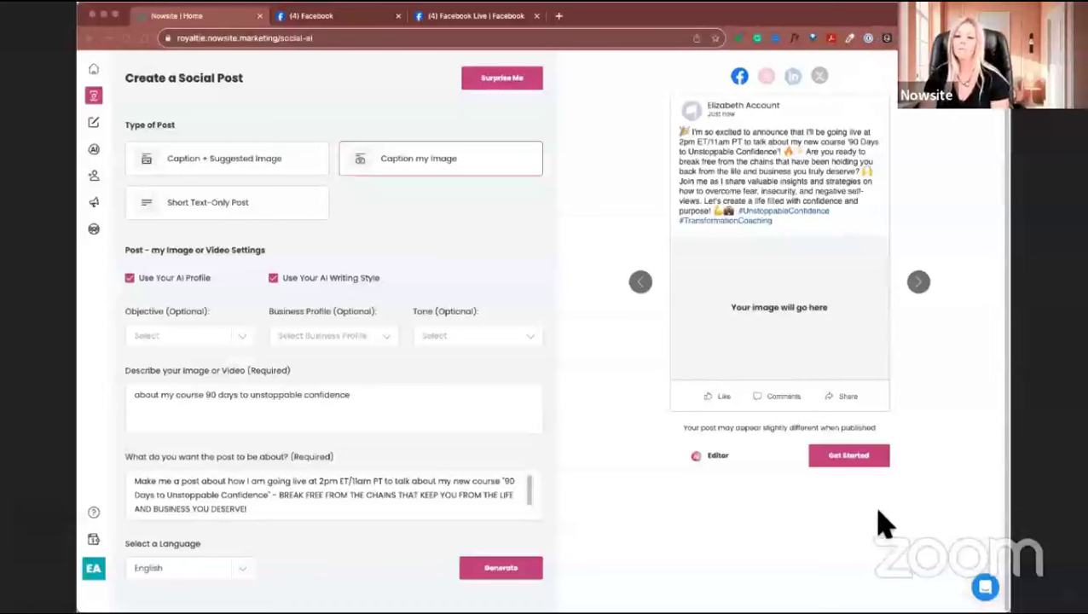
Copy the finished caption through Post to Facebook and open Facebook's feed in a new tab.
{"action": "left_click", "coordinate": [850, 471]}
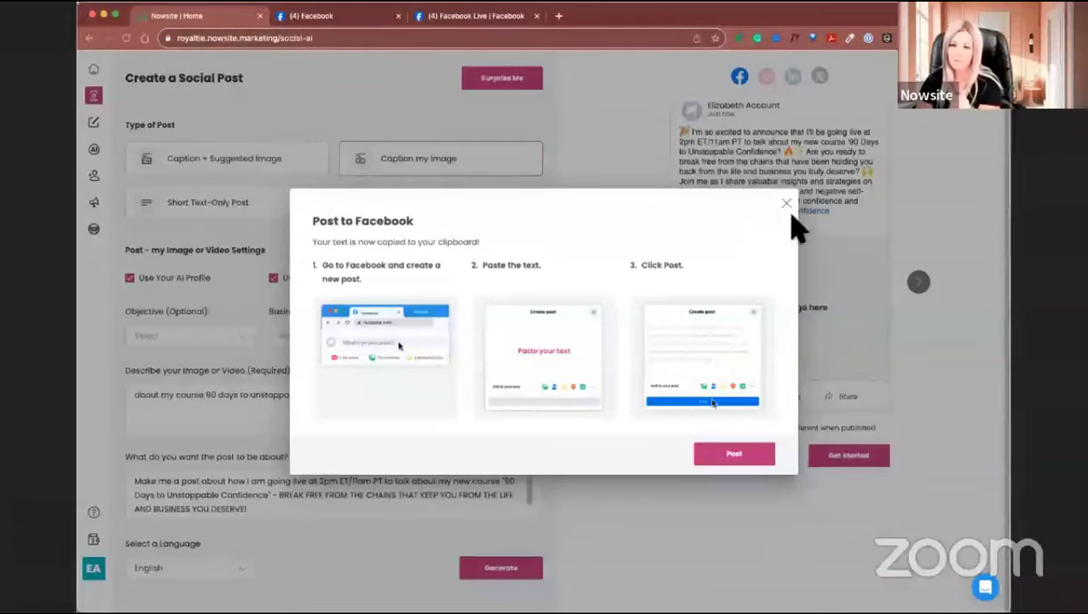
{"action": "left_click", "coordinate": [810, 358]}
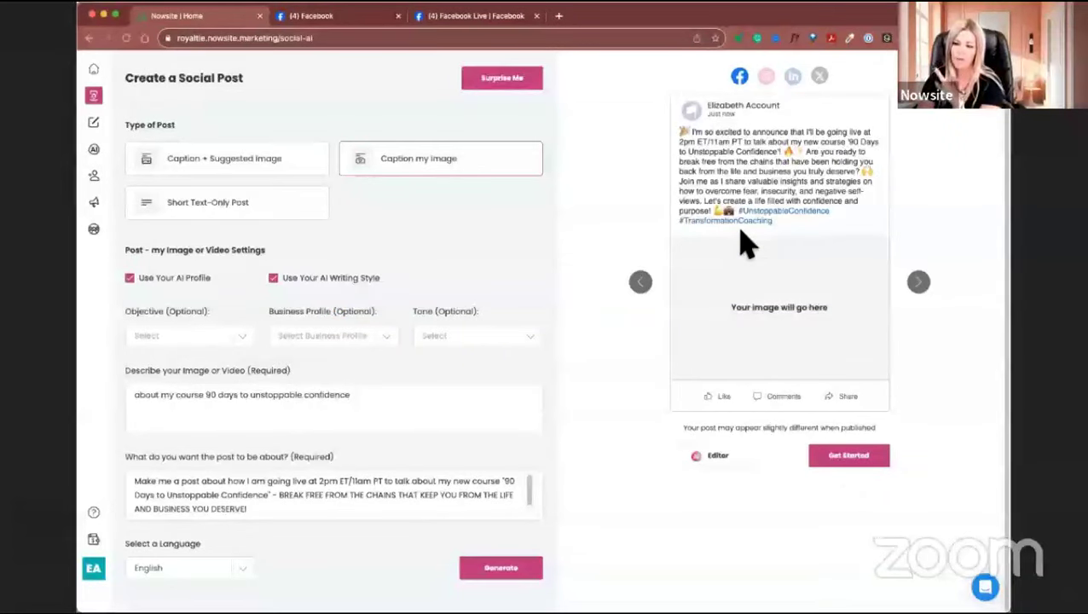
{"action": "left_click", "coordinate": [869, 457]}
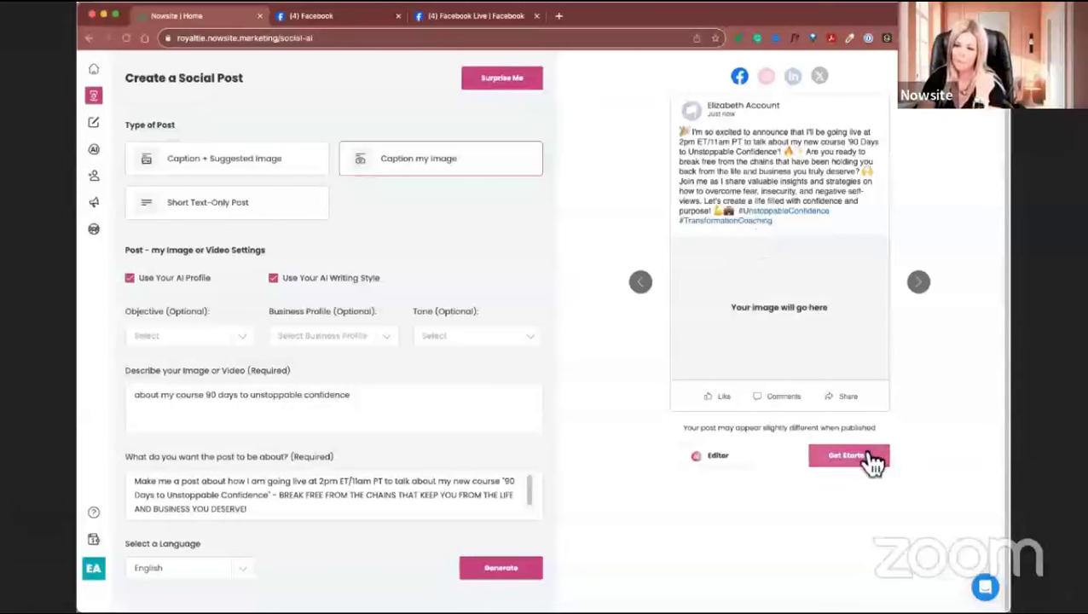
{"action": "left_click", "coordinate": [871, 461]}
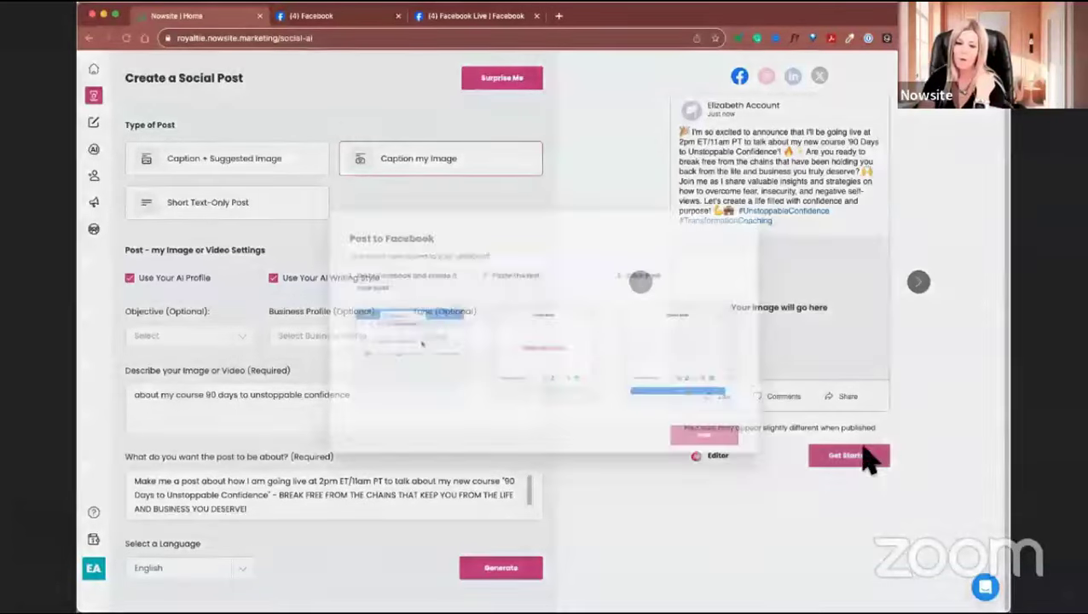
{"action": "left_click", "coordinate": [733, 461]}
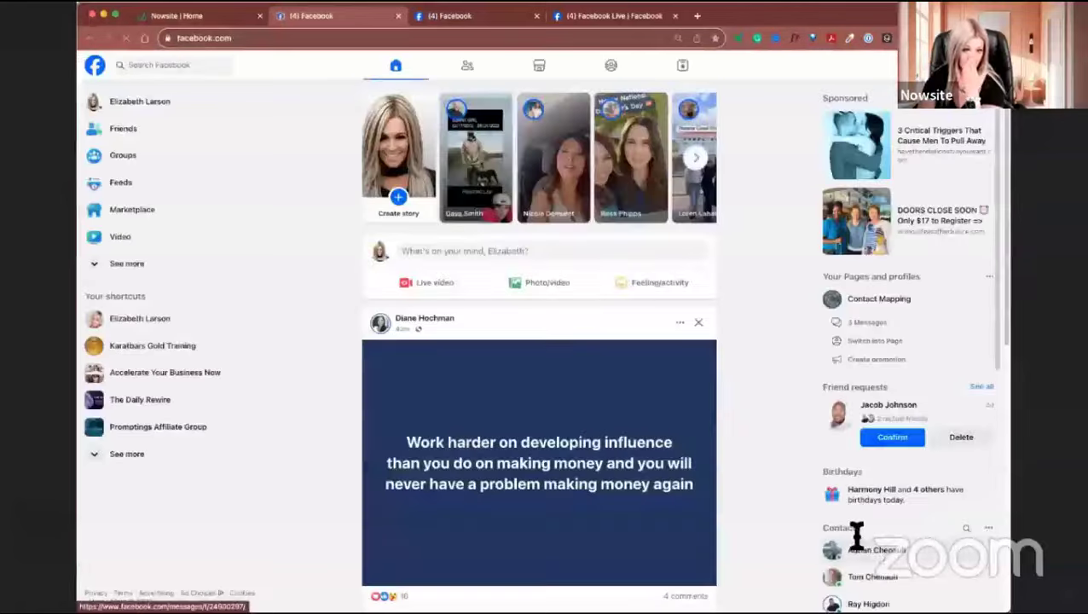
Start a new Facebook post with the pasted announcement caption and add the course image.
{"action": "left_click", "coordinate": [447, 255]}
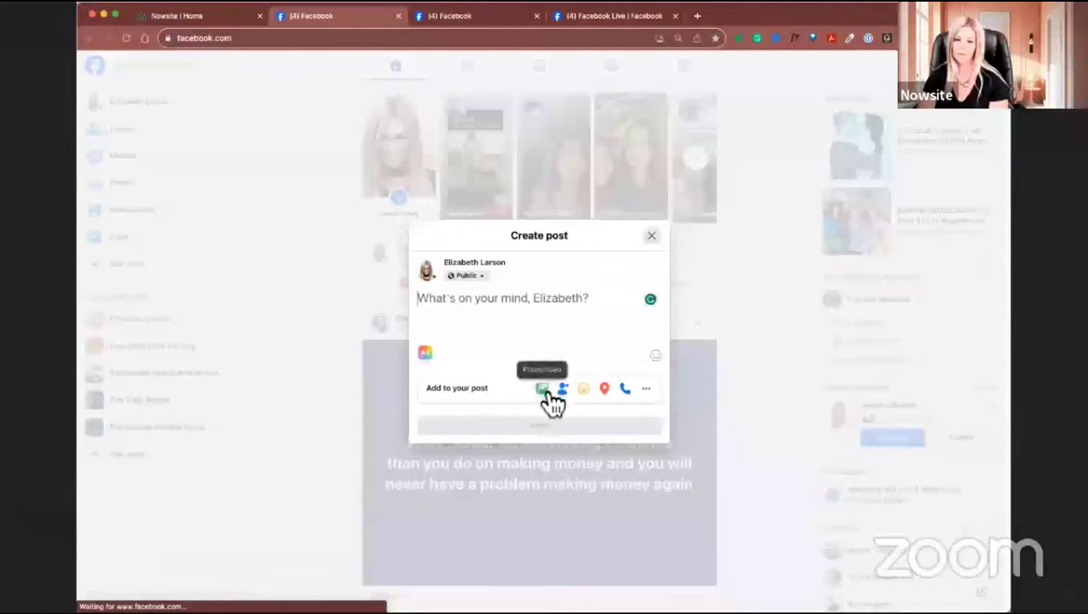
{"action": "key", "text": "super+v"}
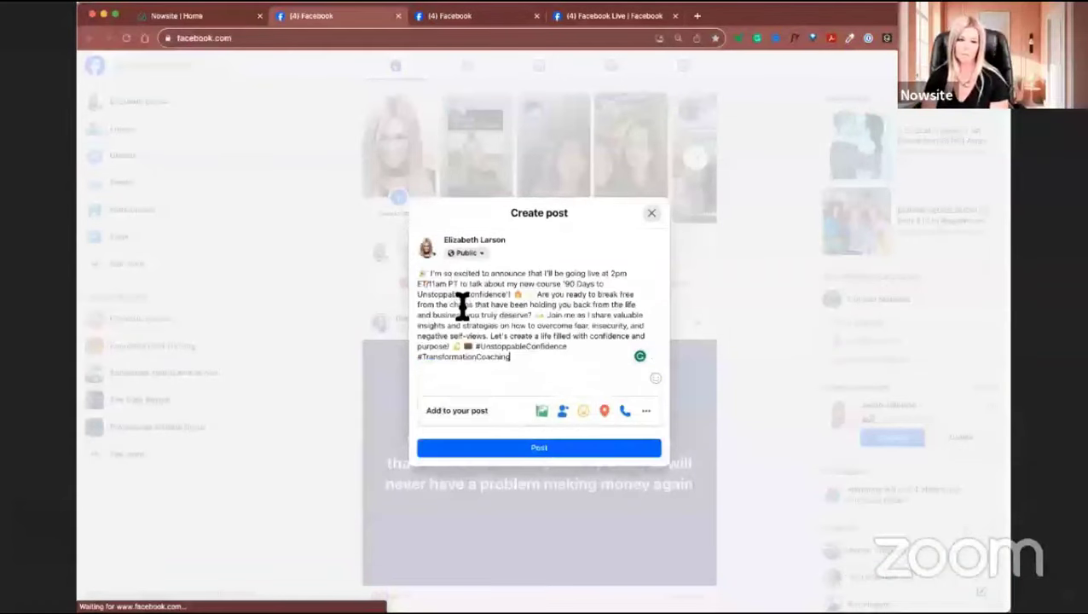
{"action": "left_click", "coordinate": [553, 268]}
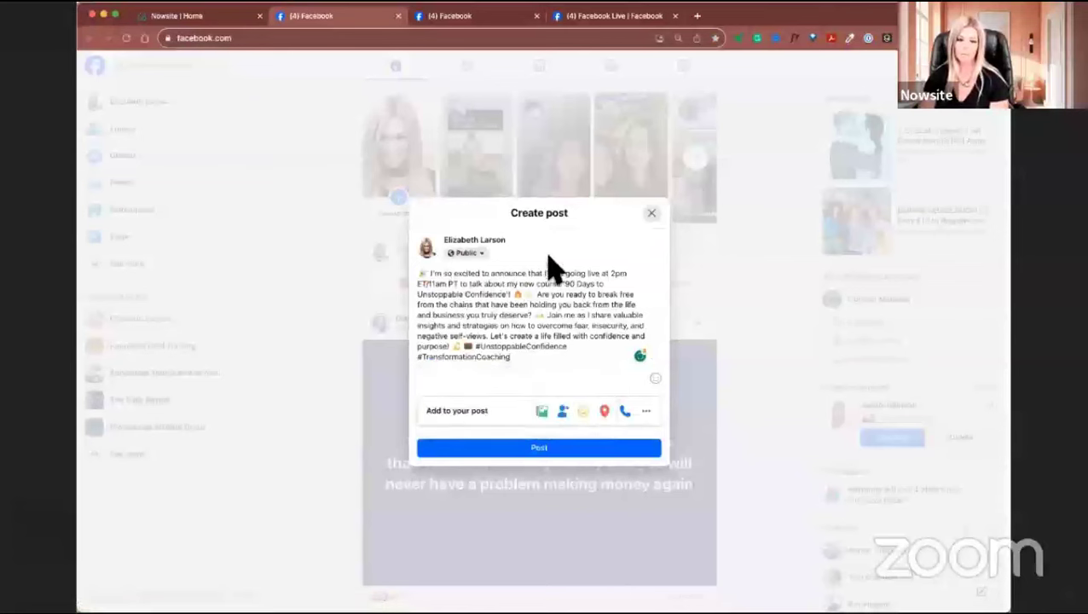
{"action": "left_click", "coordinate": [542, 414]}
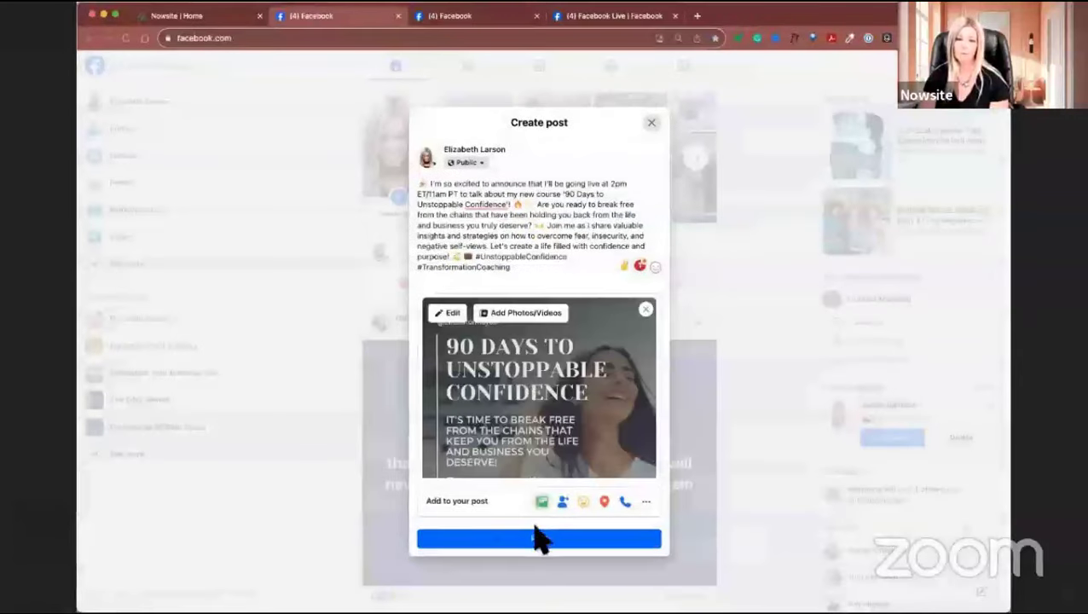
Accept the spelling fix for 'Confidence' and publish the post.
{"action": "mouse_move", "coordinate": [488, 203]}
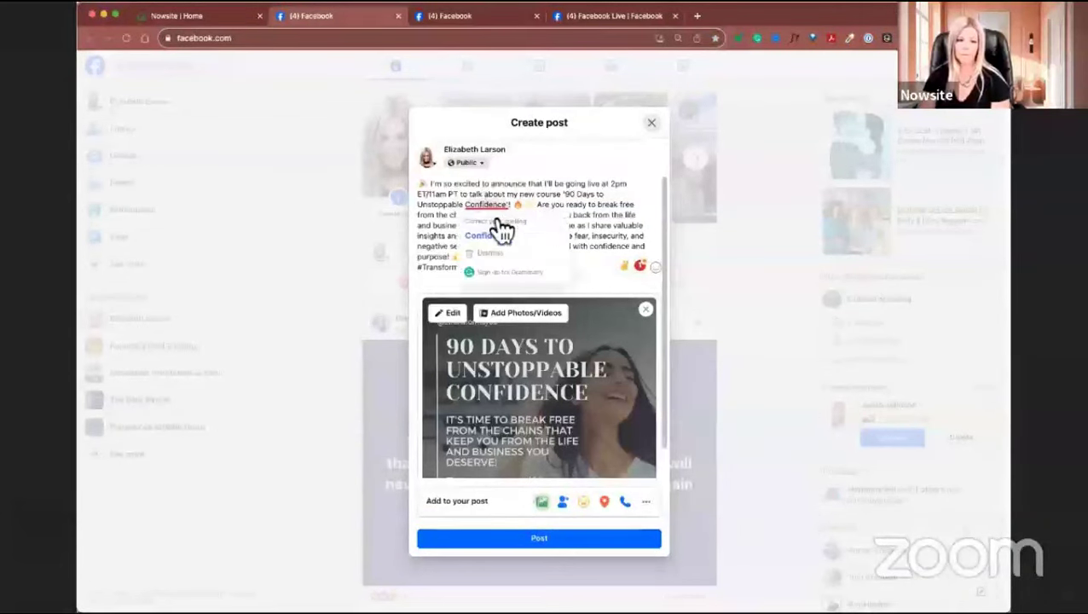
{"action": "left_click", "coordinate": [501, 237]}
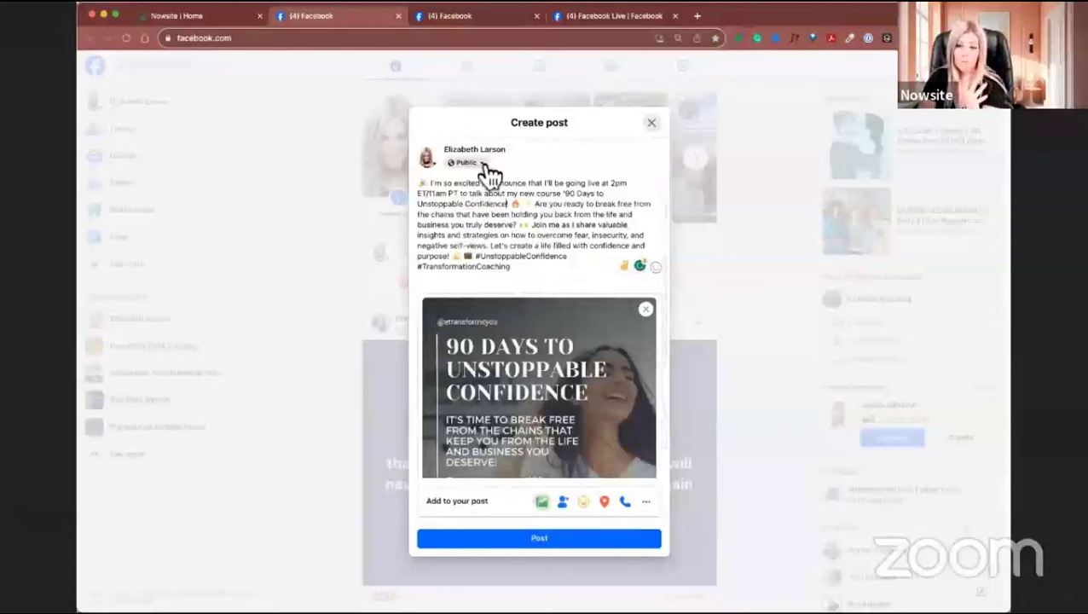
{"action": "mouse_move", "coordinate": [535, 345]}
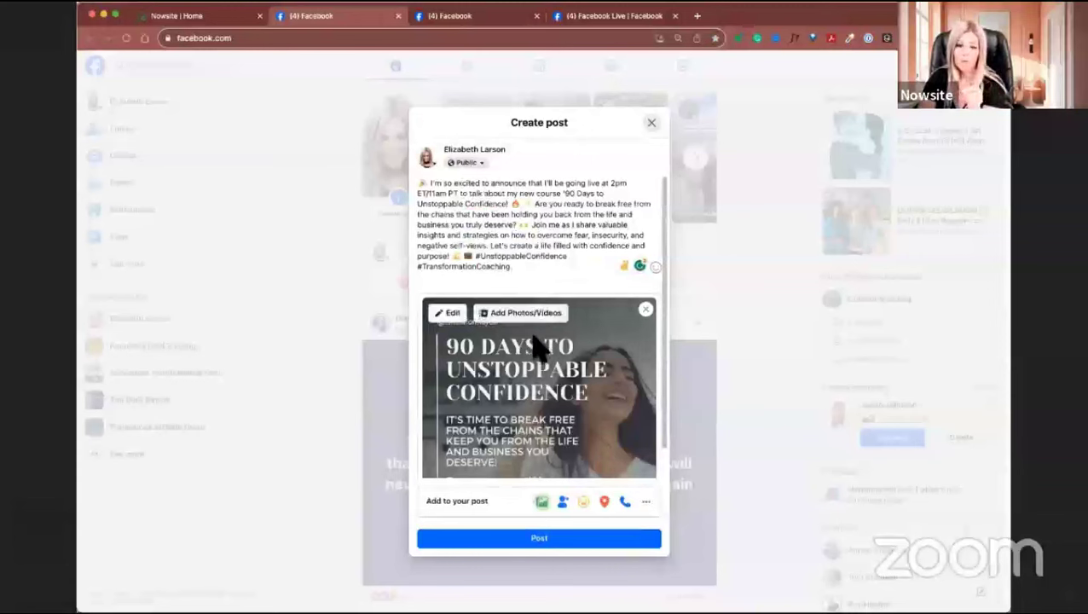
{"action": "left_click", "coordinate": [548, 548]}
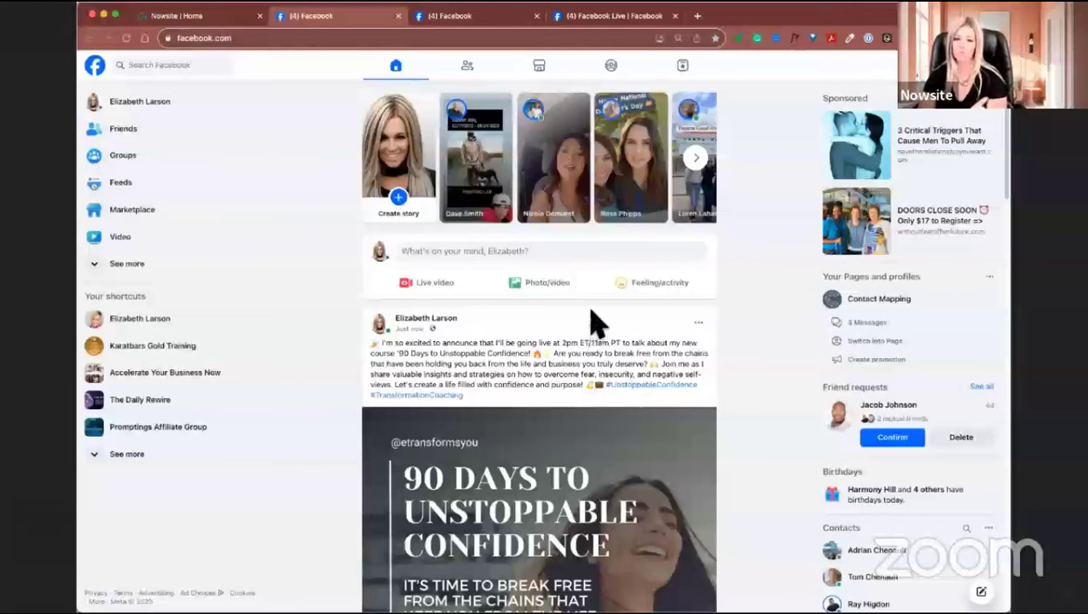
Back in Nowsite, preview the caption as Instagram, LinkedIn, X, Facebook, then Instagram again.
{"action": "left_click", "coordinate": [174, 17]}
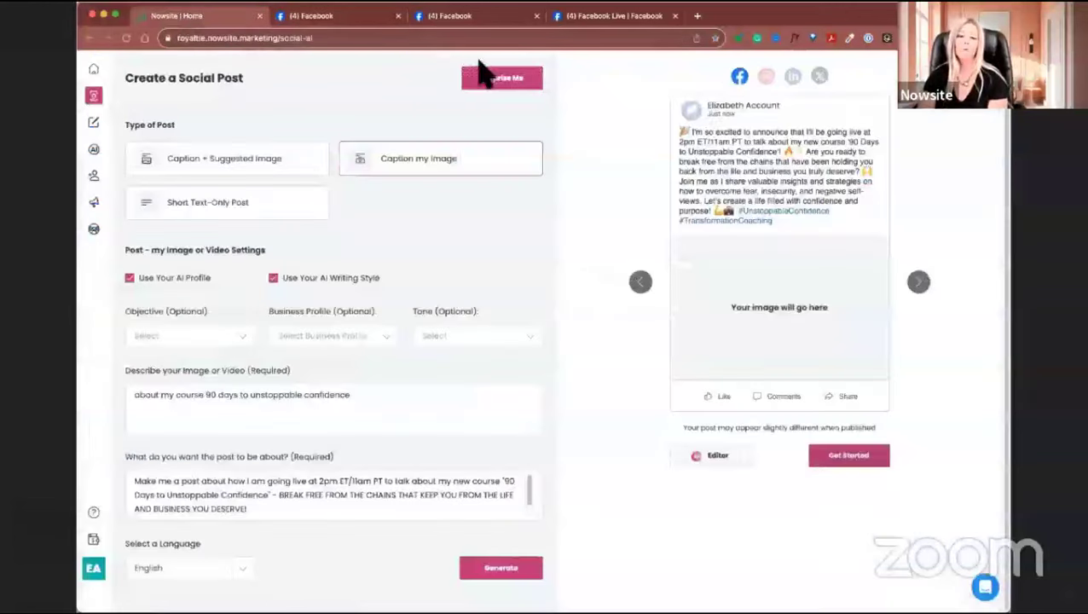
{"action": "left_click", "coordinate": [767, 78]}
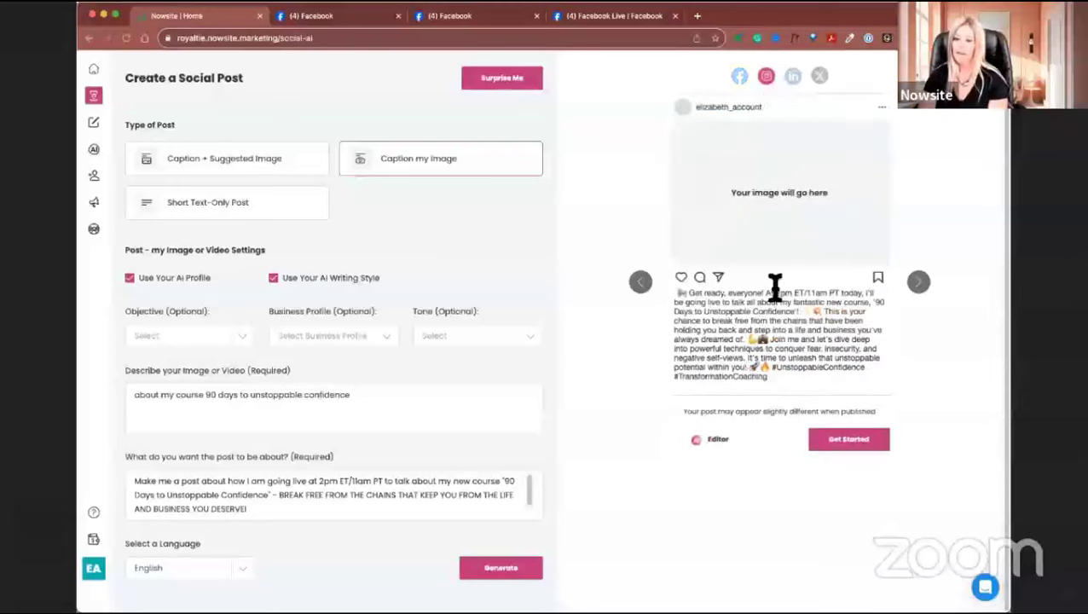
{"action": "left_click", "coordinate": [792, 80]}
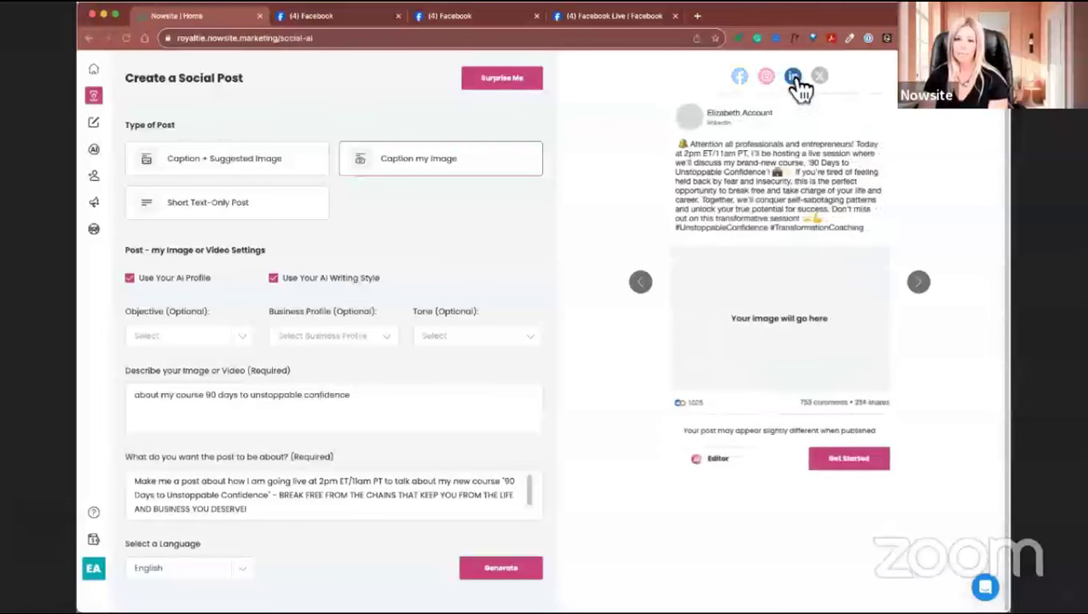
{"action": "left_click", "coordinate": [820, 78]}
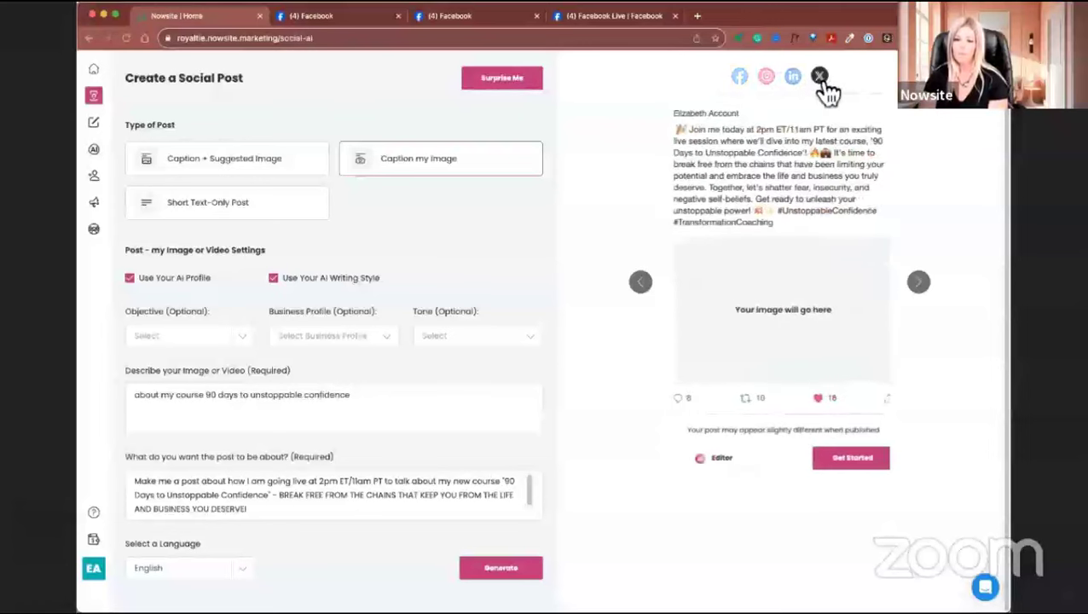
{"action": "left_click", "coordinate": [740, 81]}
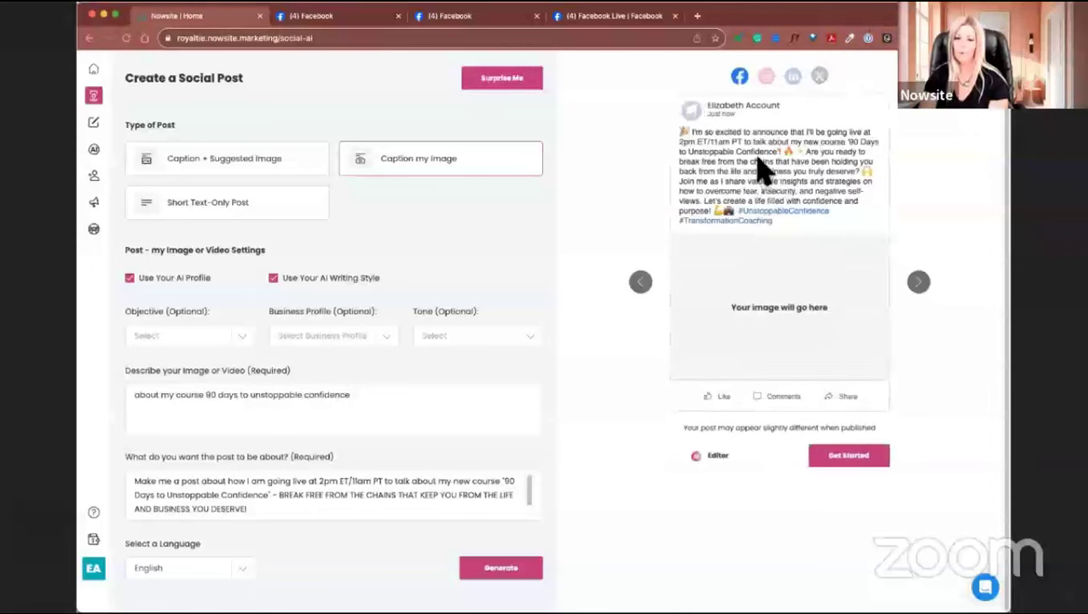
{"action": "left_click", "coordinate": [766, 80]}
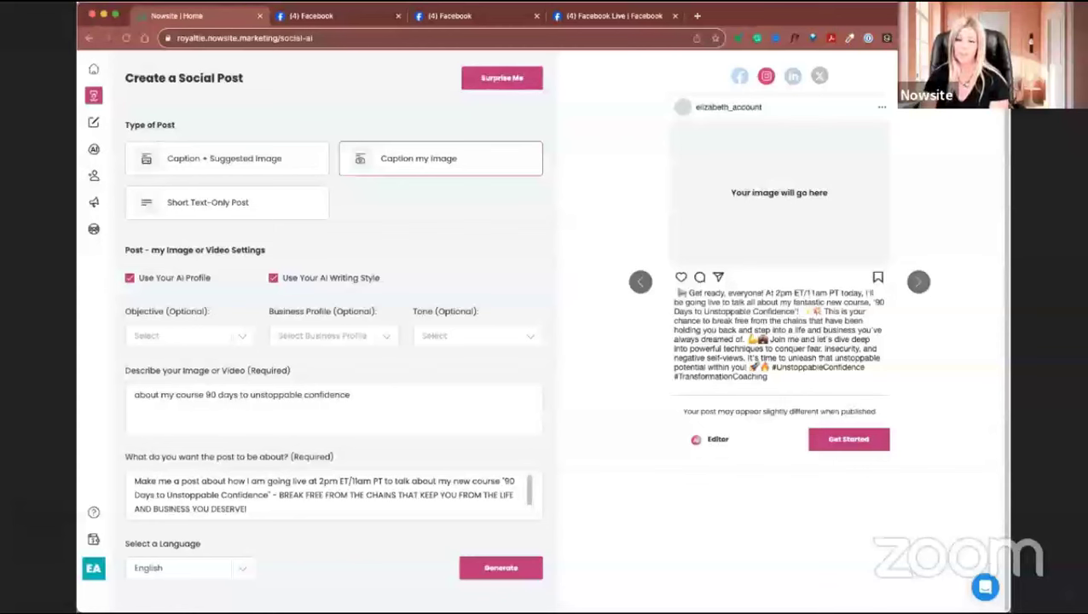
Use the browser right-click menu near the top of the Nowsite page.
{"action": "right_click", "coordinate": [96, 66]}
{"action": "left_click", "coordinate": [337, 101]}
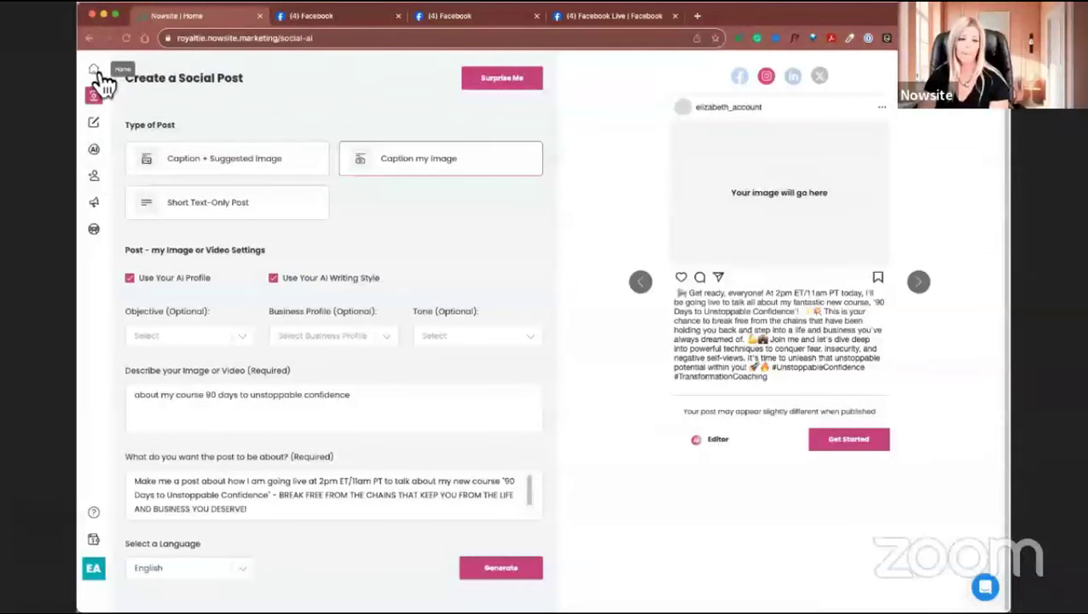
{"action": "right_click", "coordinate": [96, 74]}
{"action": "left_click", "coordinate": [356, 72]}
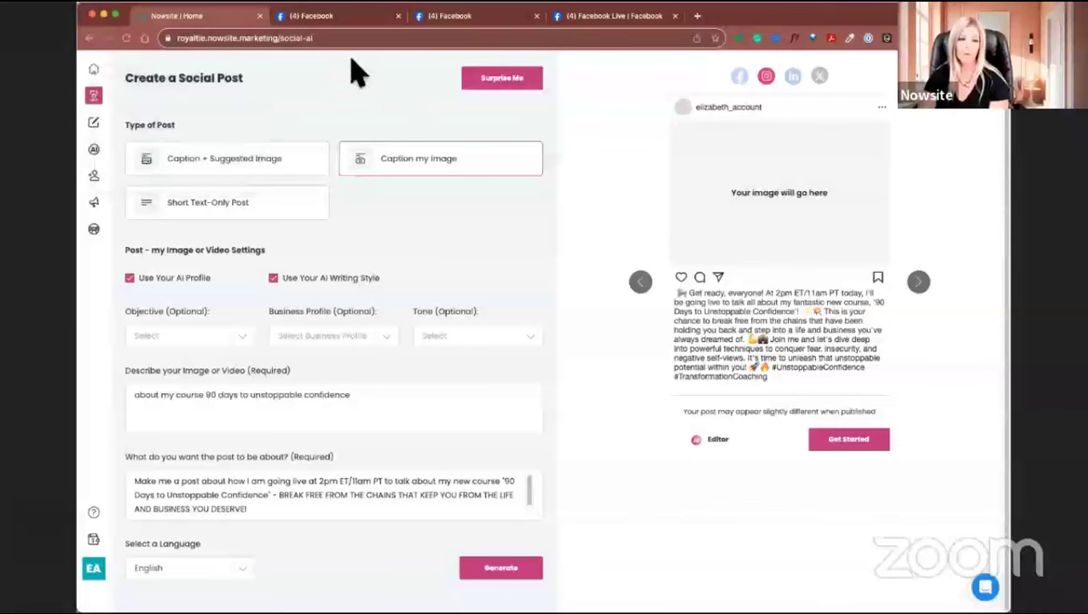
Load now.site in the second Facebook tab, then return to the Nowsite social post creator.
{"action": "left_click", "coordinate": [326, 15]}
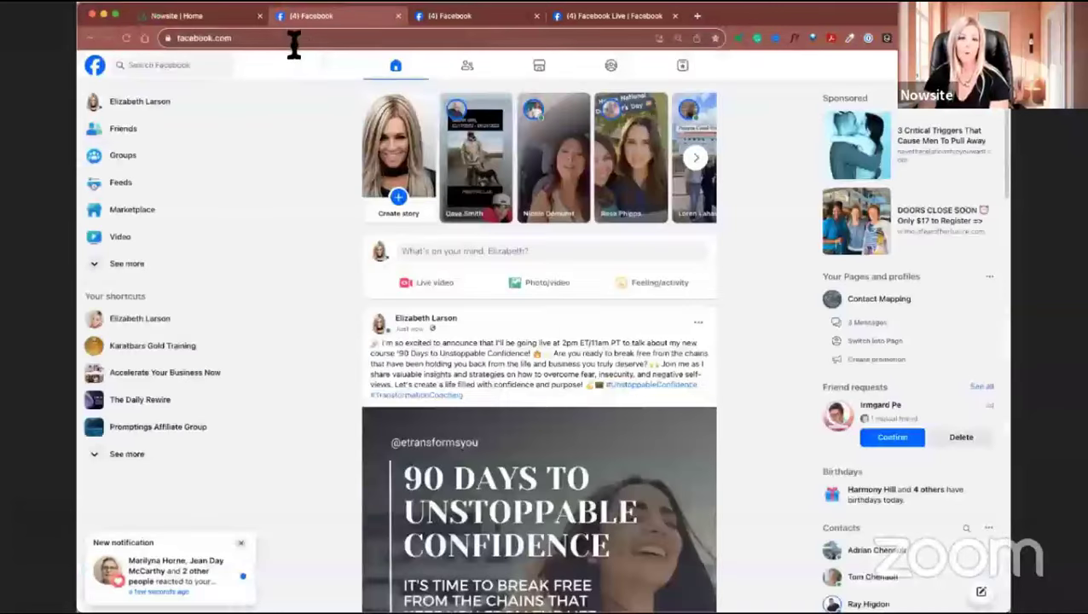
{"action": "left_click", "coordinate": [293, 39]}
{"action": "type", "text": "now.site"}
{"action": "key", "text": "Return"}
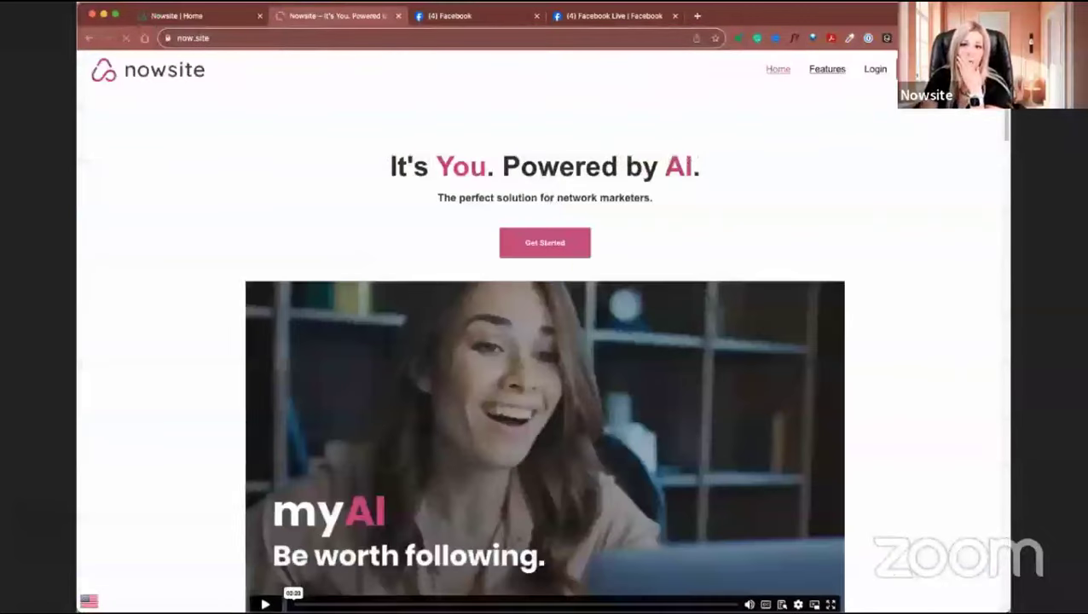
{"action": "left_click", "coordinate": [164, 17]}
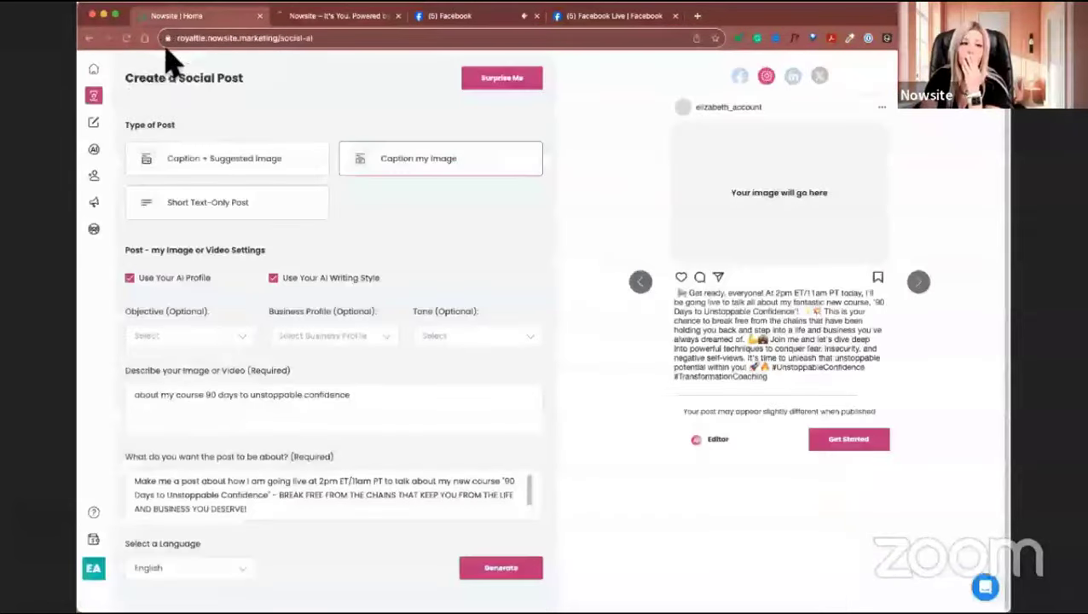